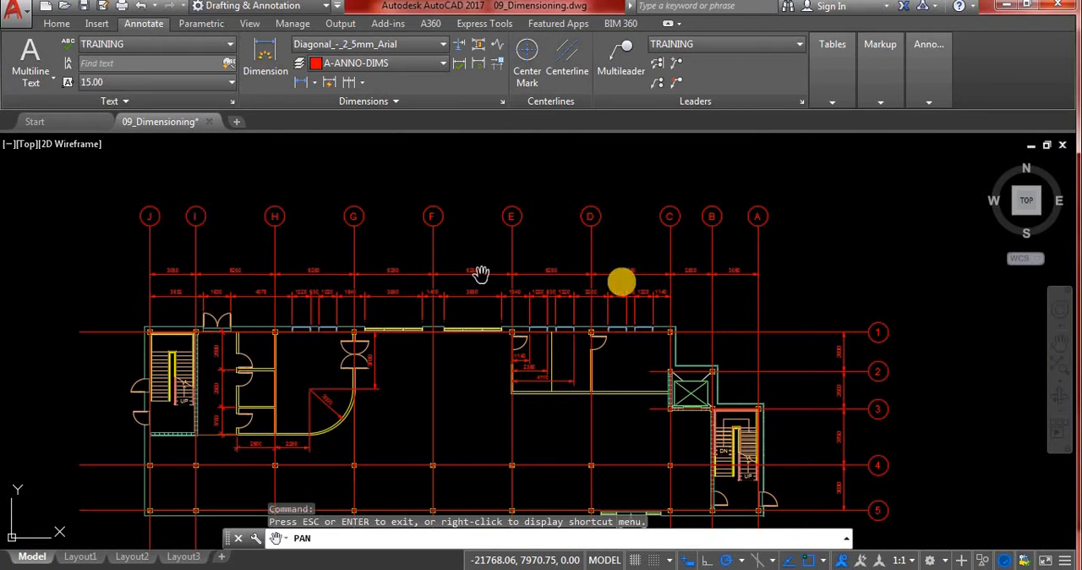
- Review the active object snap modes and the available dimension types, with the rooms between grid lines E and C in view
click(57, 23)
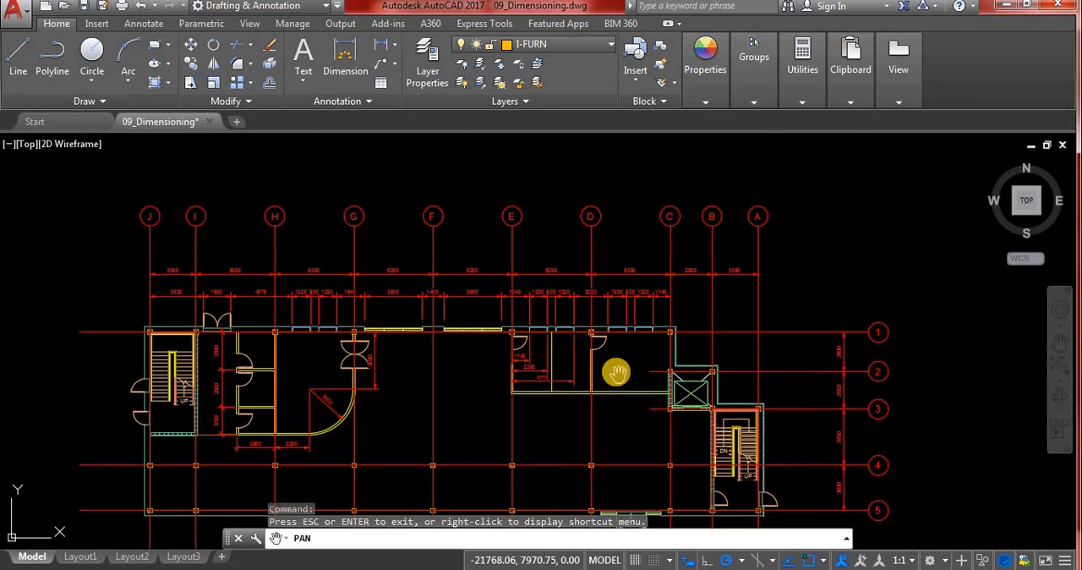
scroll(617, 372, up, 6)
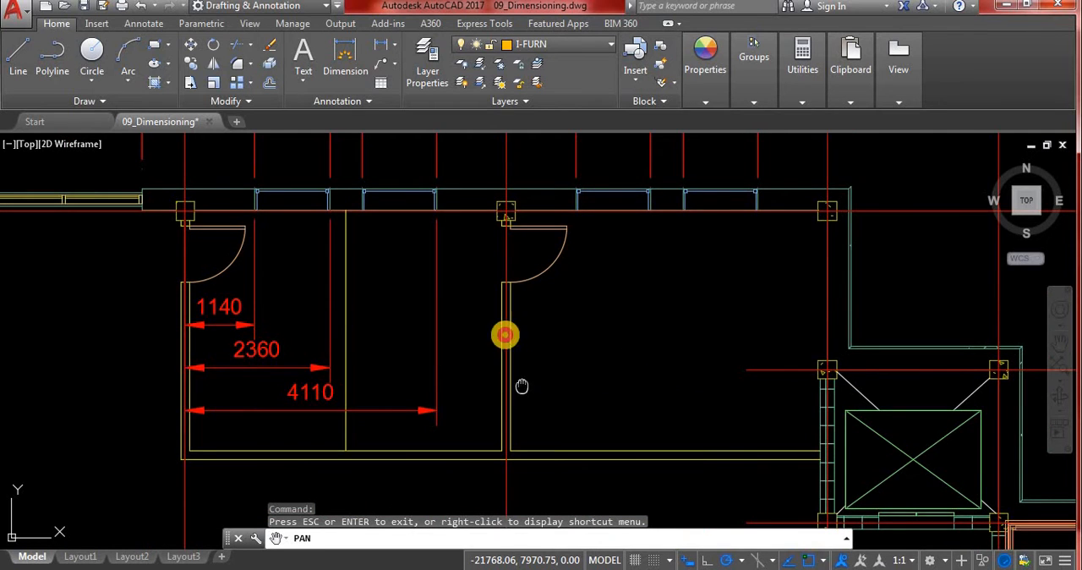
mouse_move(521, 386)
mouse_down()
mouse_move(500, 312)
mouse_move(510, 316)
mouse_up()
scroll(501, 314, down, 2)
scroll(522, 324, up, 2)
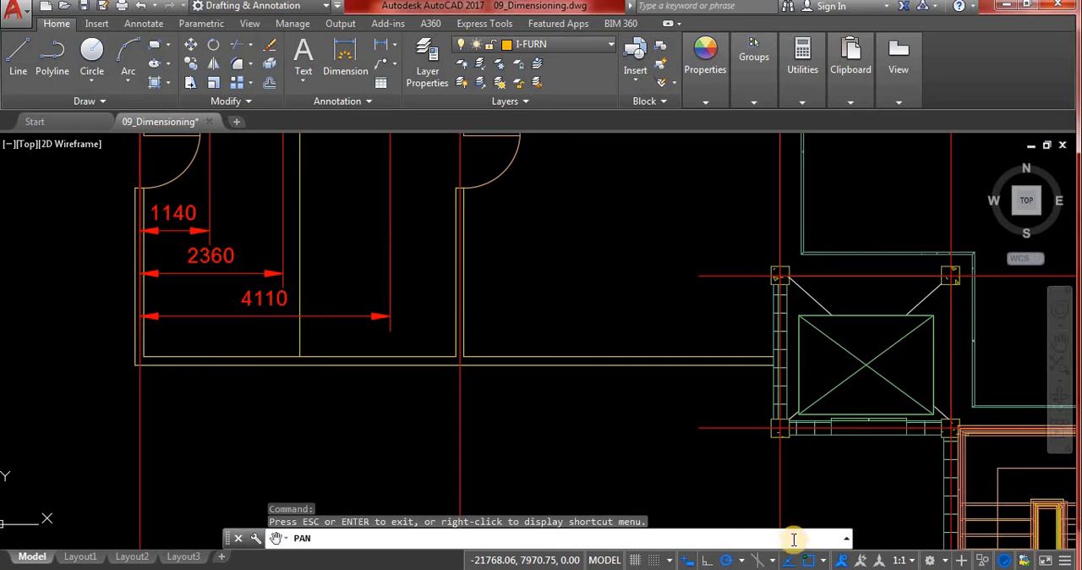
click(824, 561)
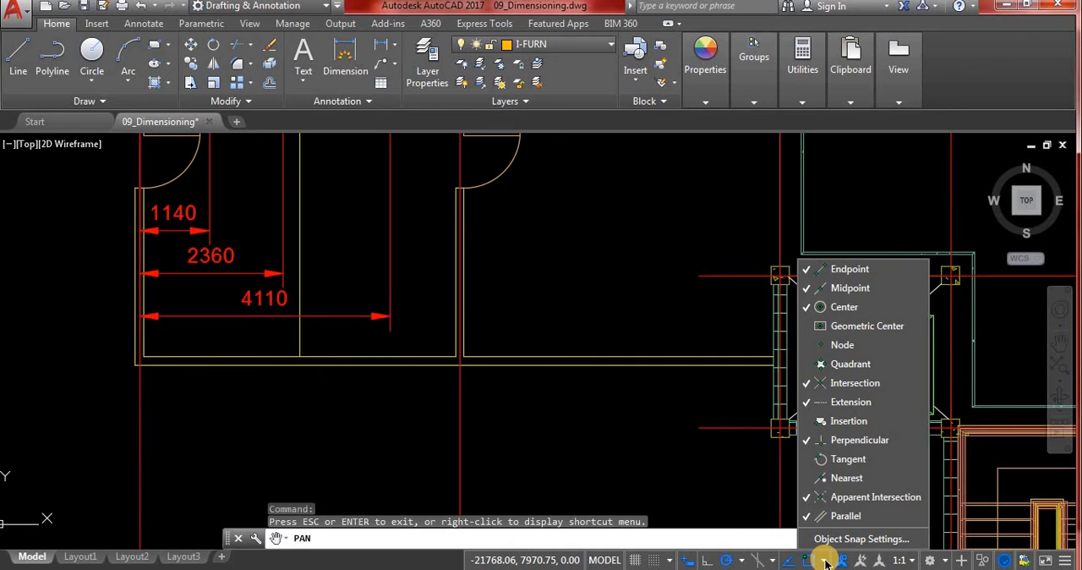
click(810, 562)
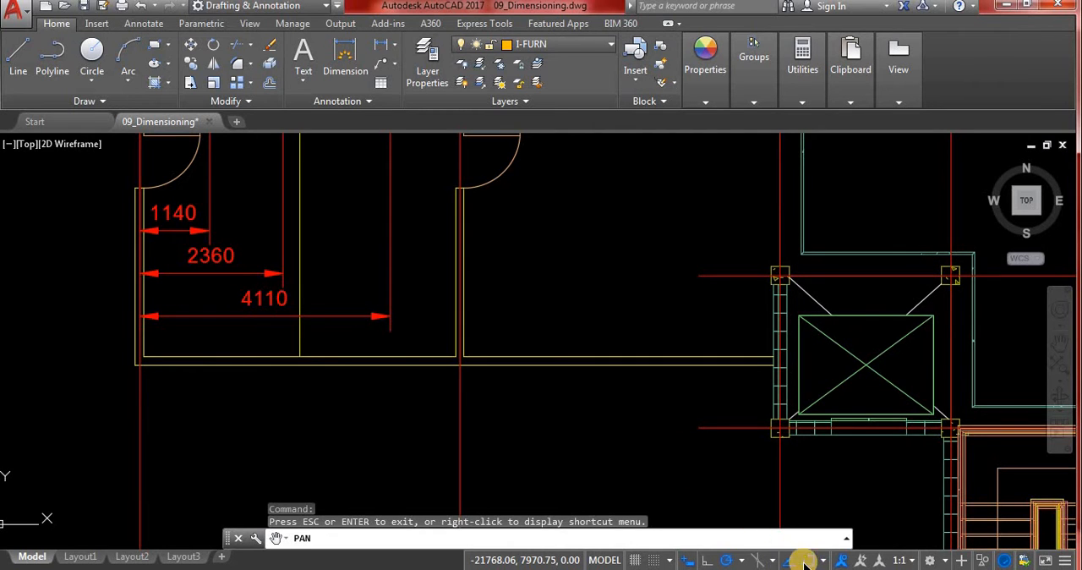
click(729, 561)
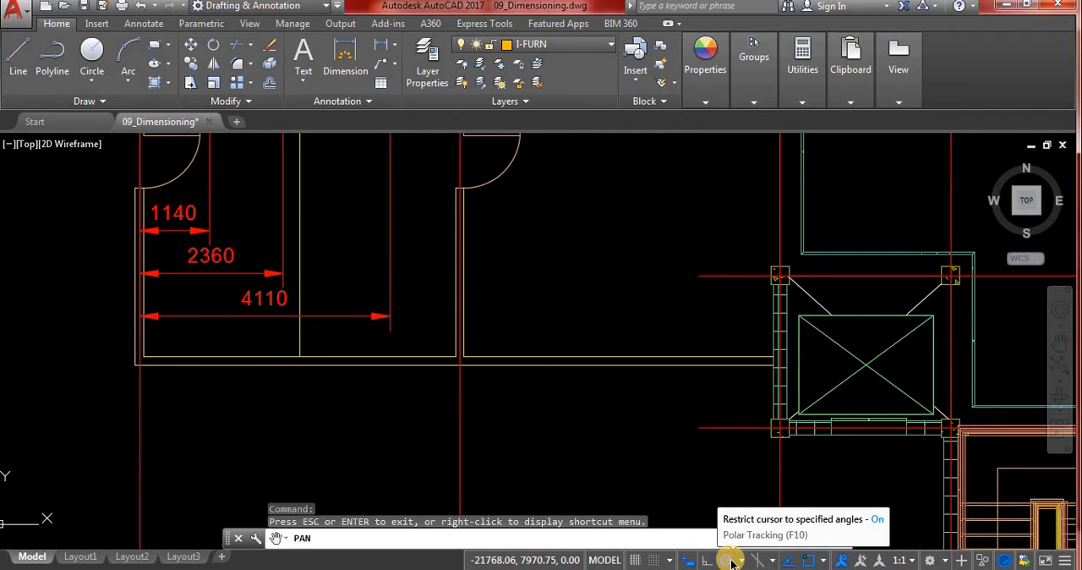
click(147, 24)
click(52, 25)
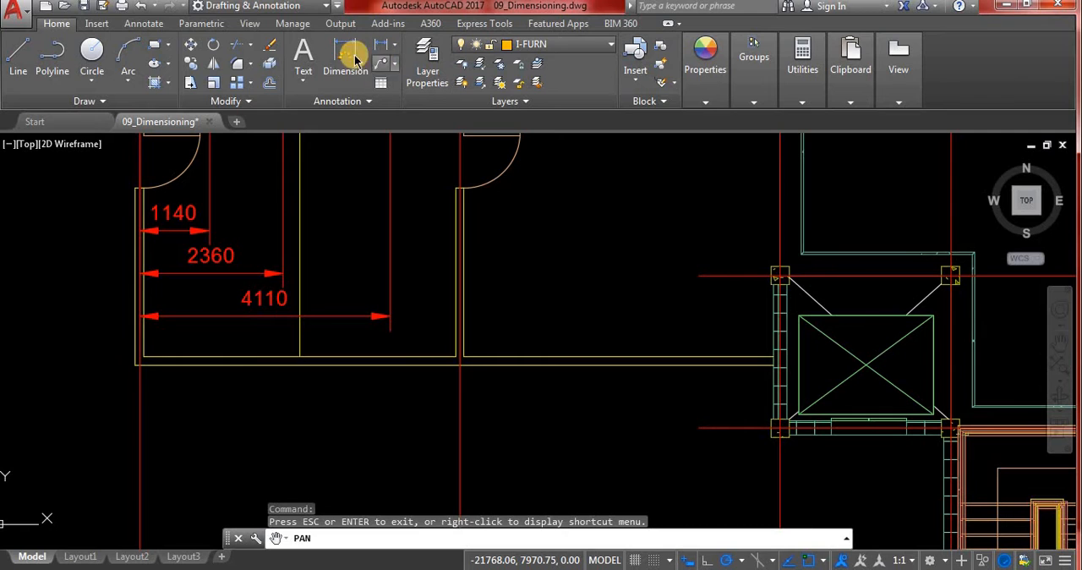
click(397, 44)
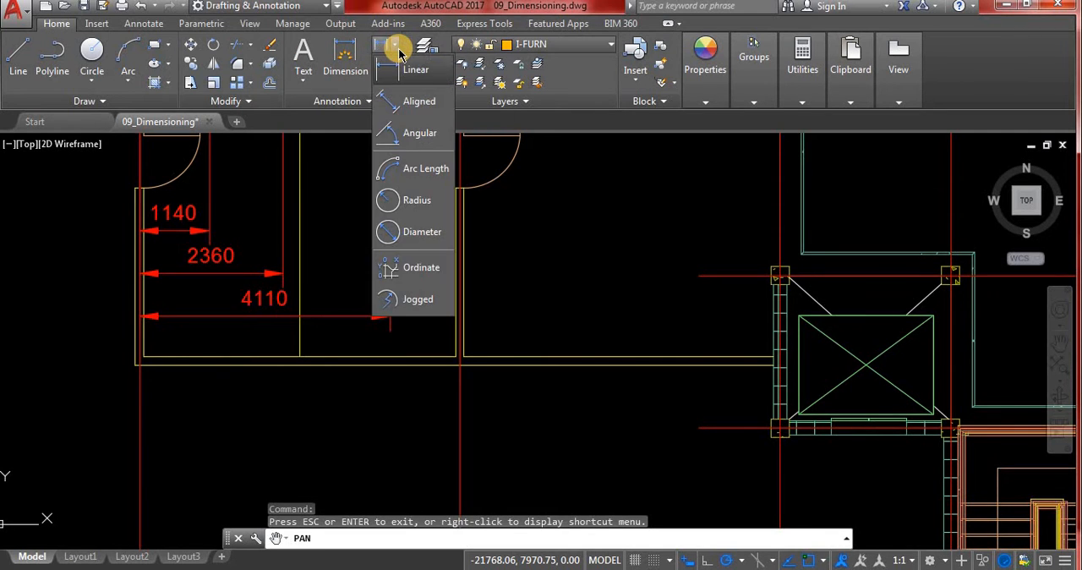
- Add a linear dimension below the rooms' lower wall, from the outer wall corner at grid line E to the interior partition
click(142, 22)
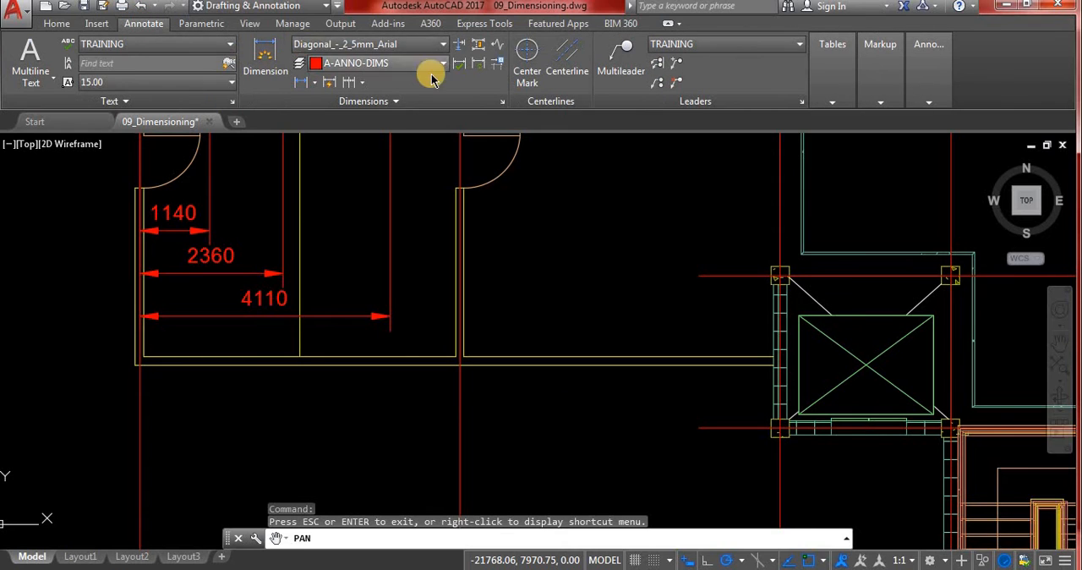
click(317, 87)
click(340, 109)
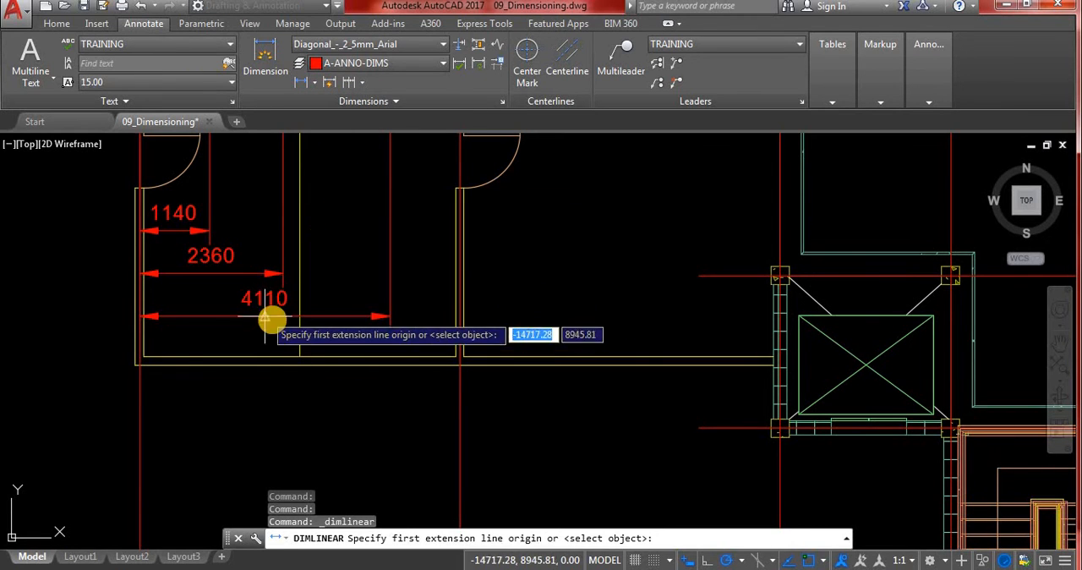
click(139, 365)
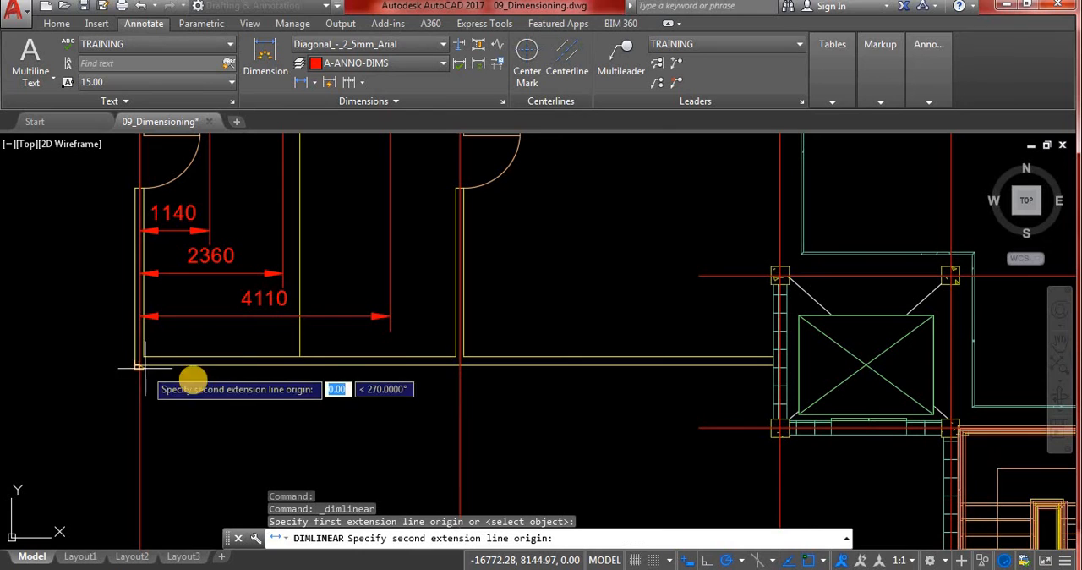
click(296, 365)
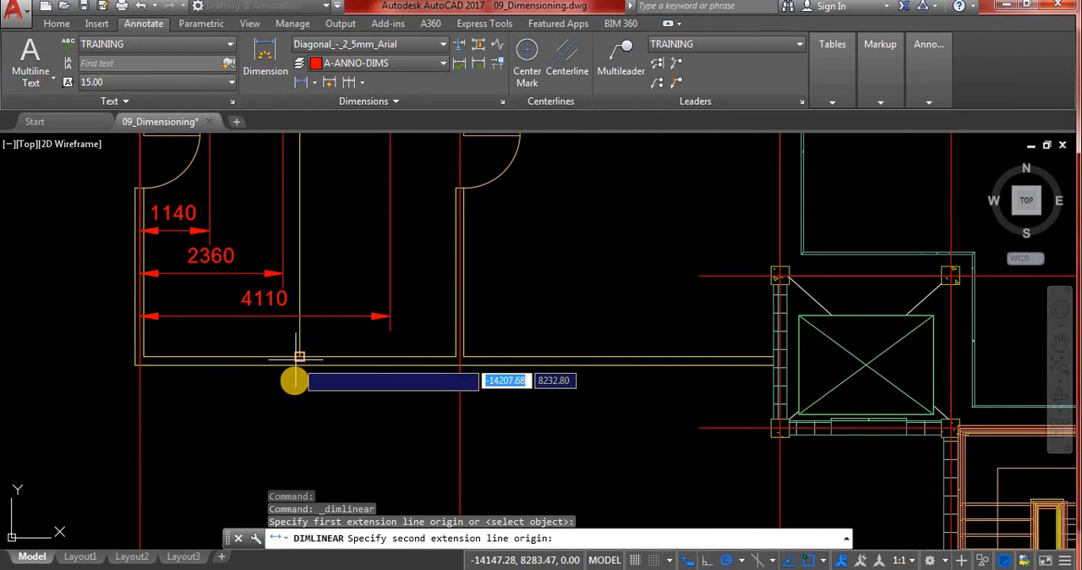
scroll(290, 418, down, 2)
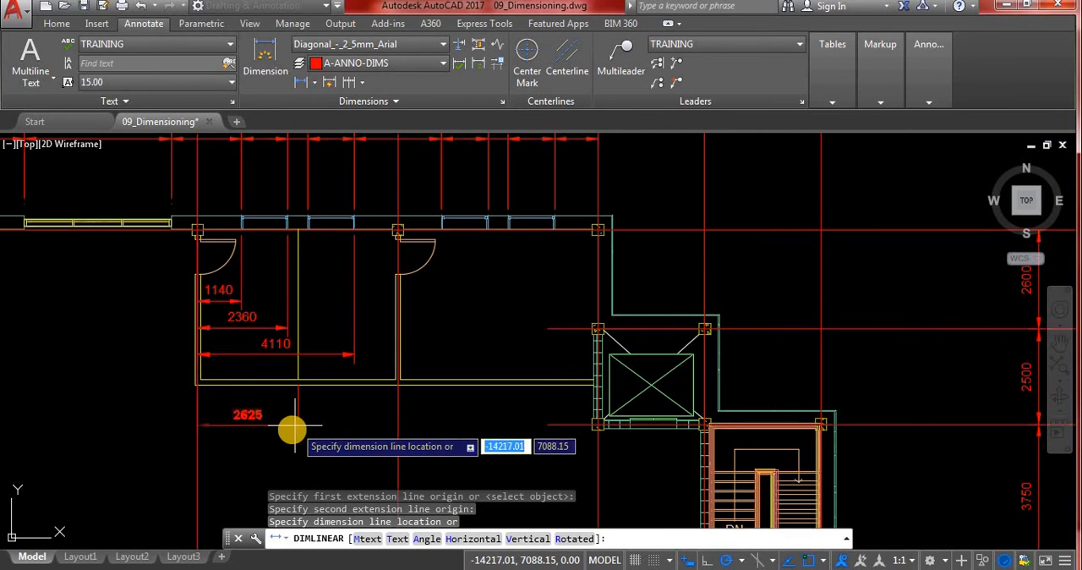
scroll(293, 425, up, 2)
scroll(286, 414, up, 2)
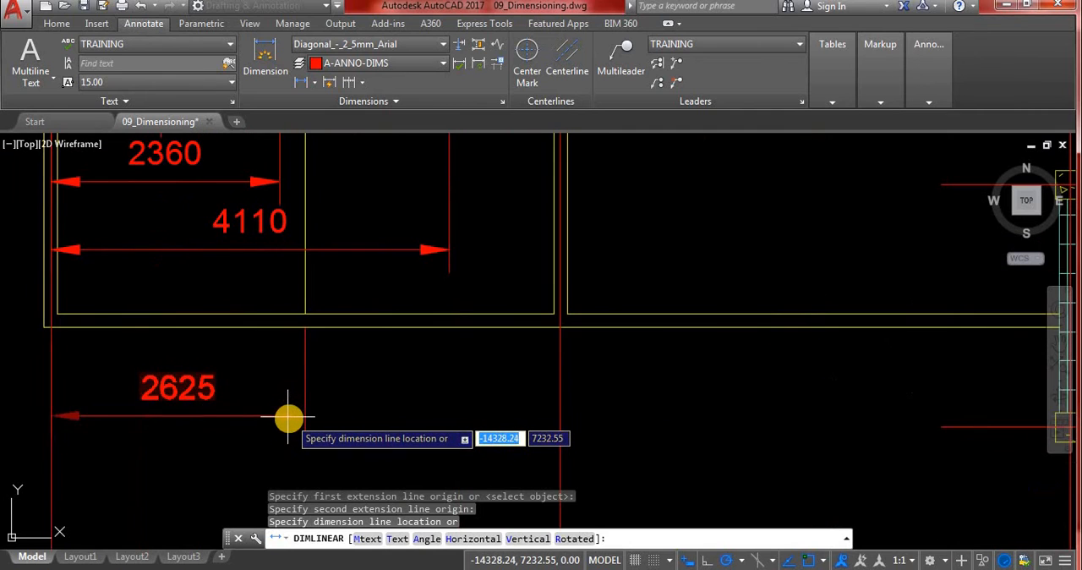
click(288, 418)
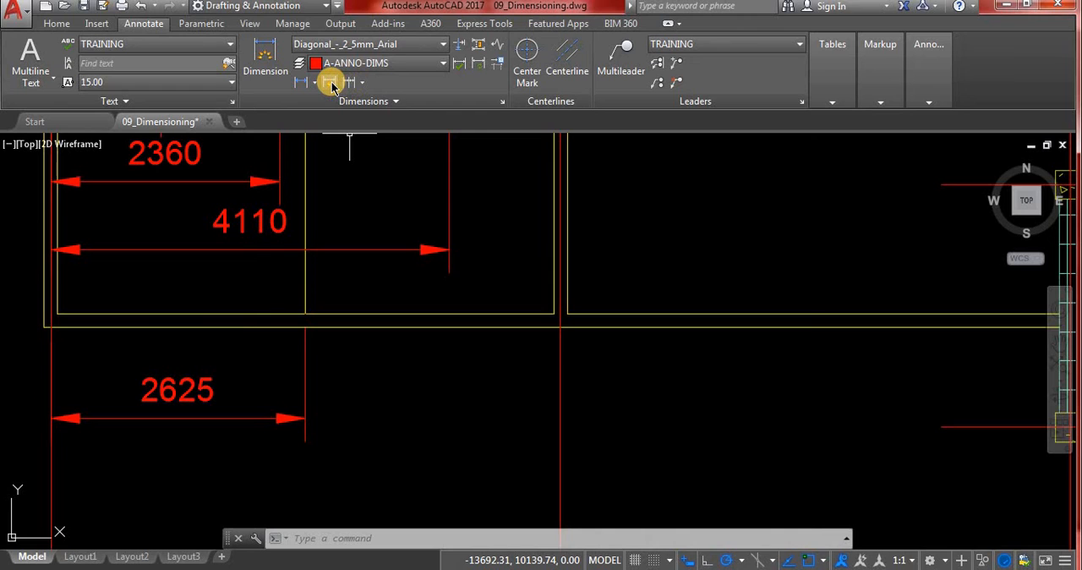
- Continue from the new linear dimension to the 4110 dimension's extension line and on to grid line D
click(362, 85)
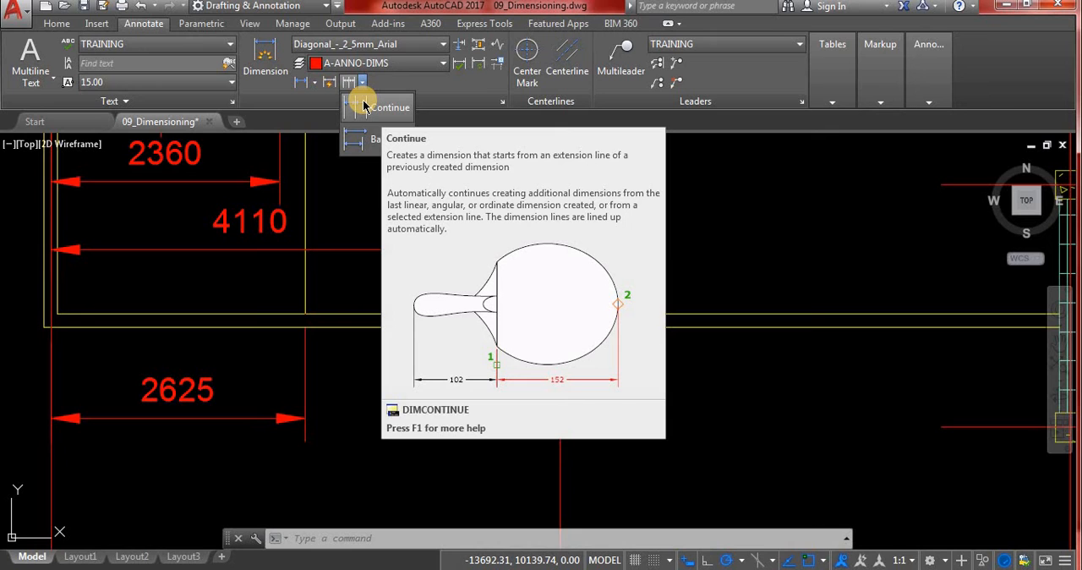
click(374, 108)
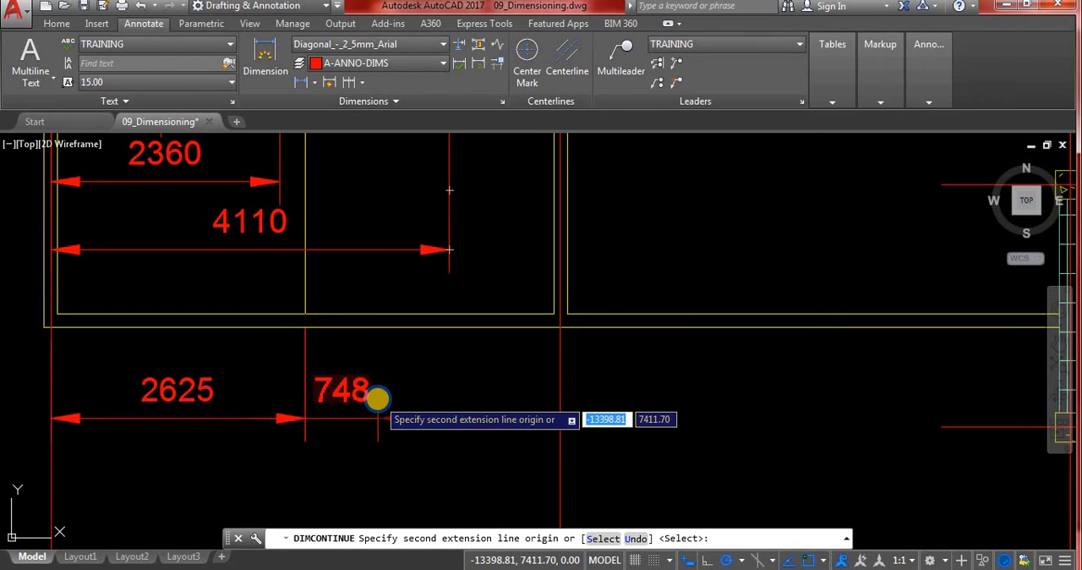
right_click(379, 404)
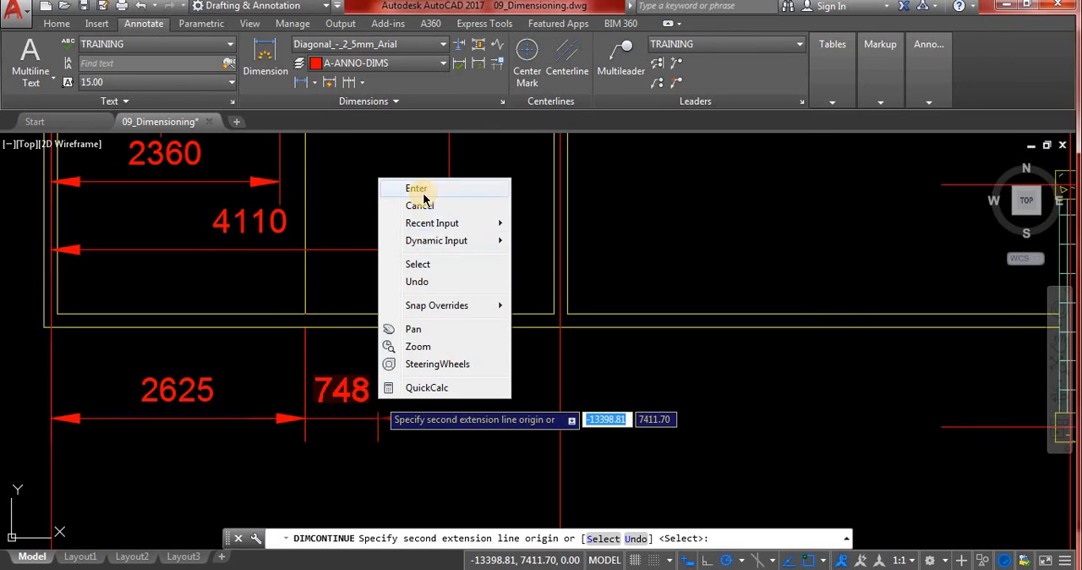
click(431, 264)
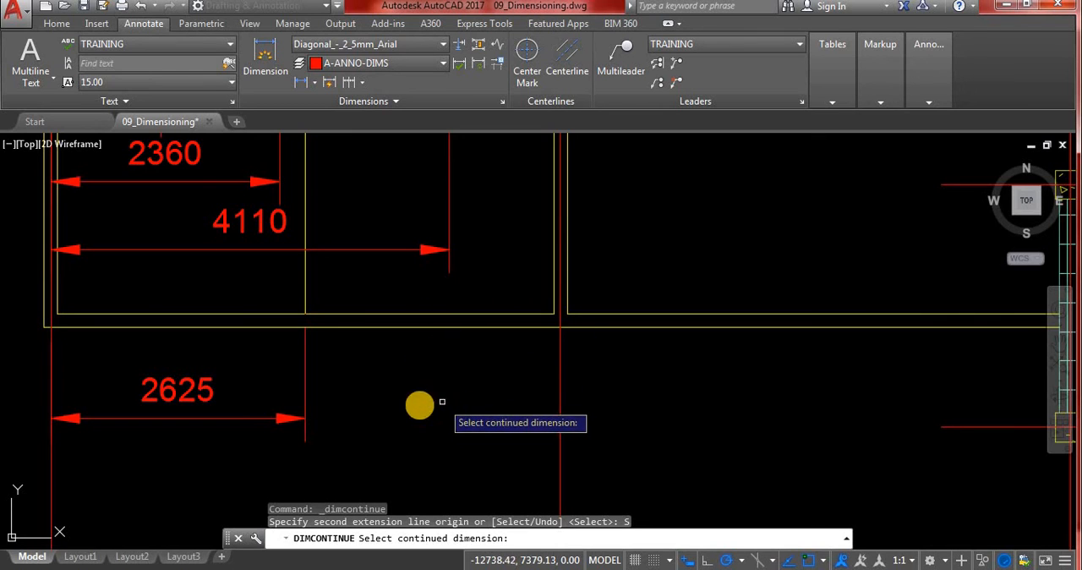
click(266, 418)
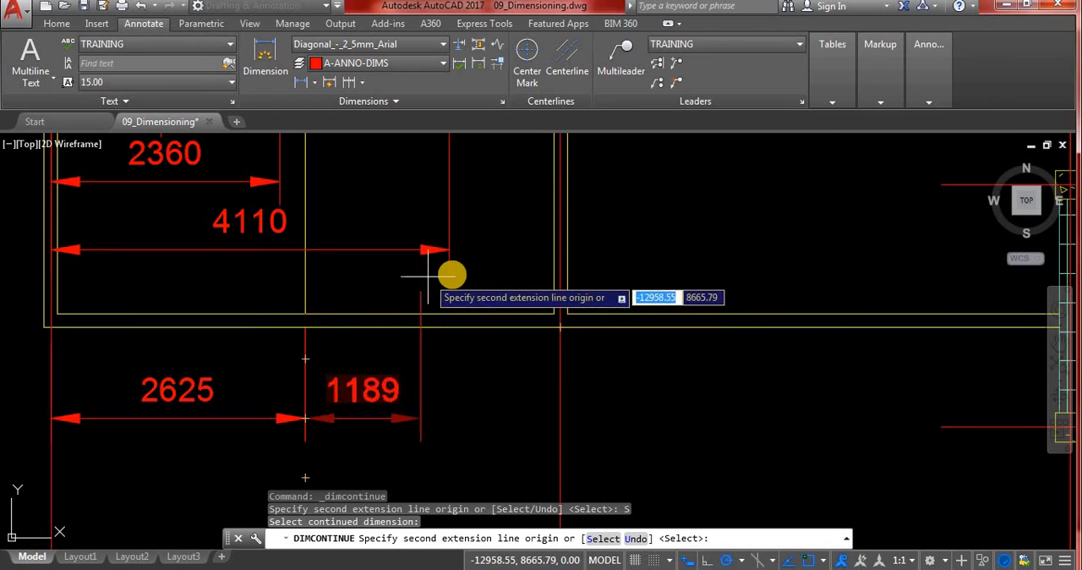
click(449, 370)
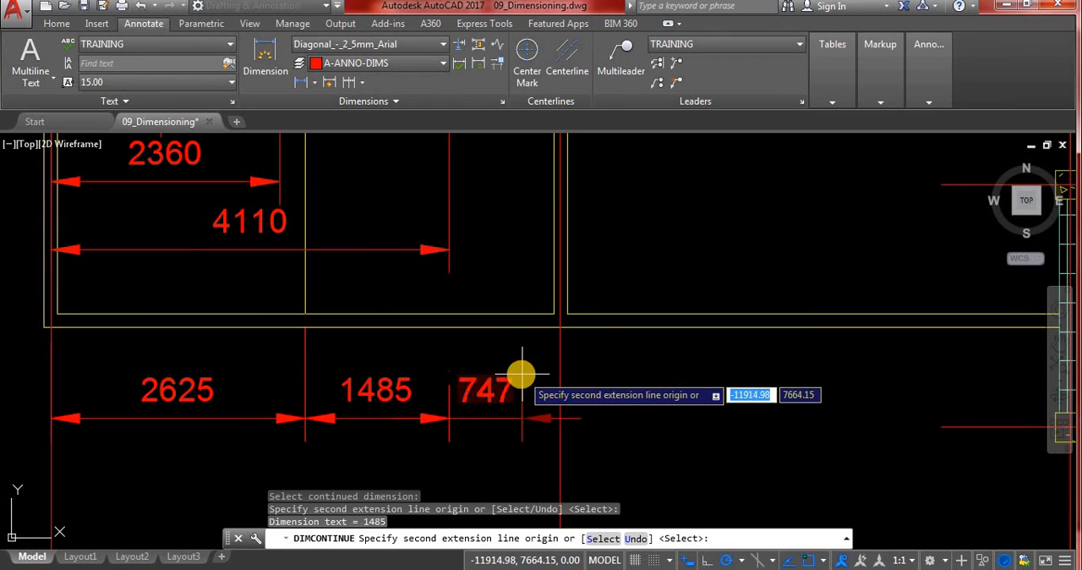
click(559, 400)
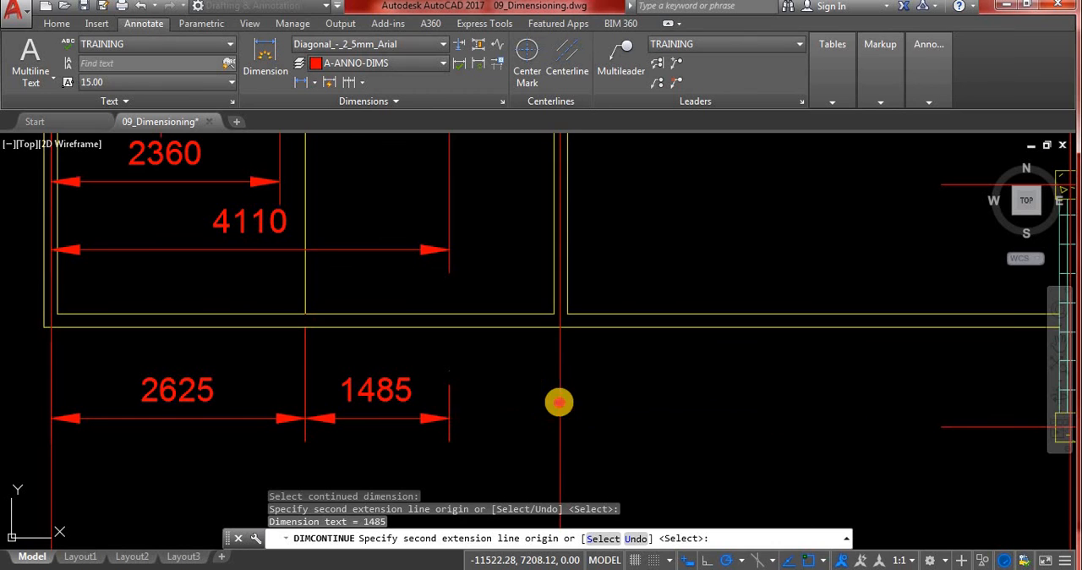
- Extend the continued dimension chain from grid line D to the column centre at grid line C and end the command
scroll(352, 434, down, 5)
scroll(428, 423, up, 10)
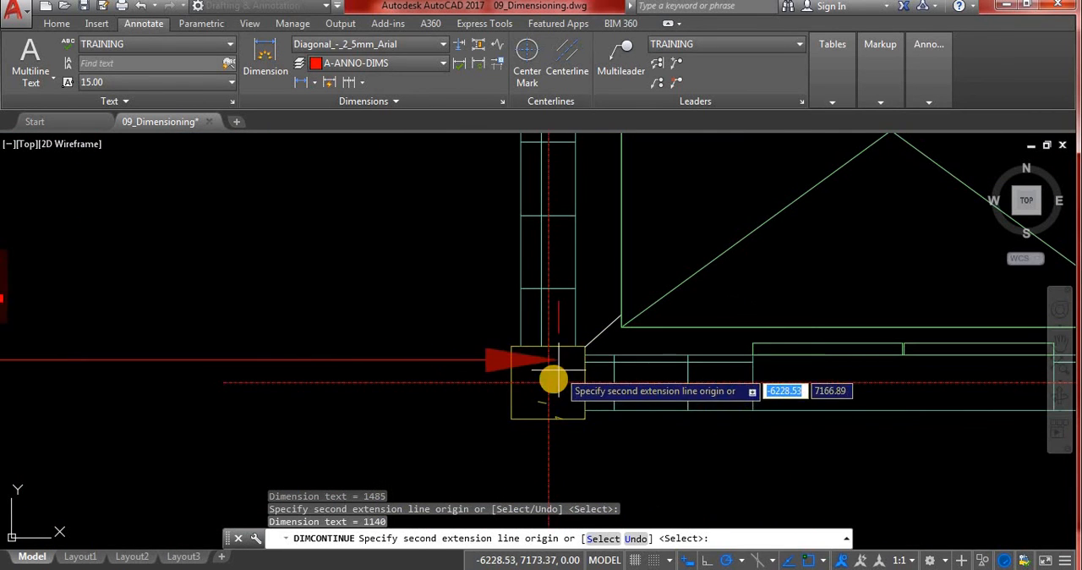
click(548, 383)
scroll(583, 385, down, 4)
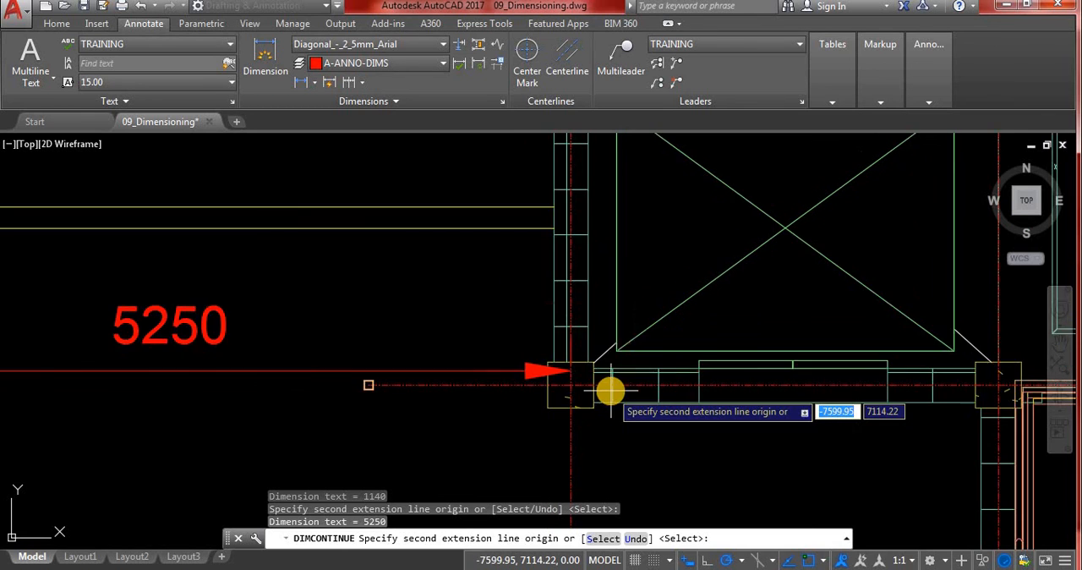
key(Escape)
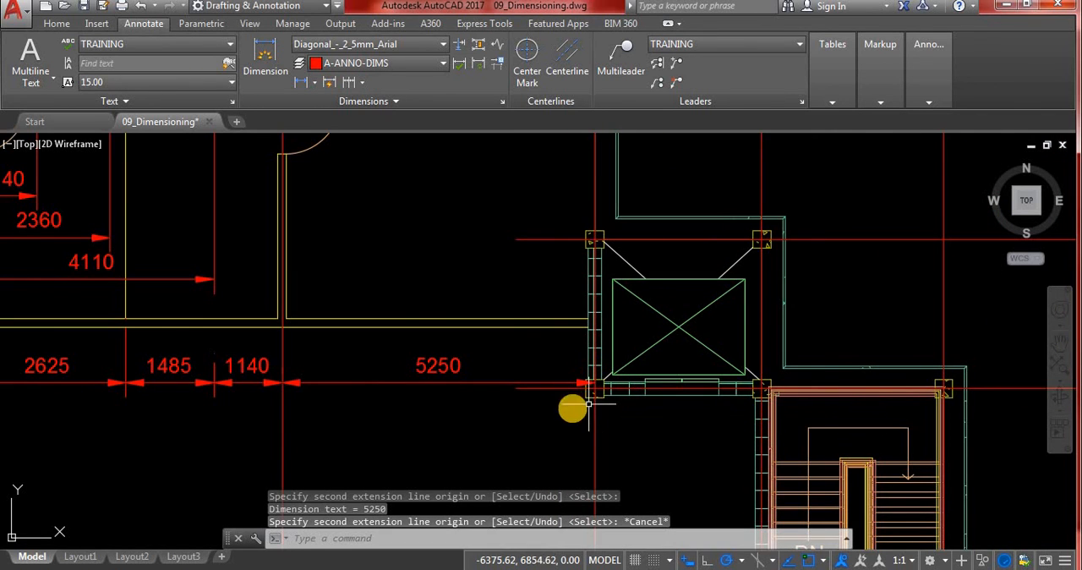
key(Escape)
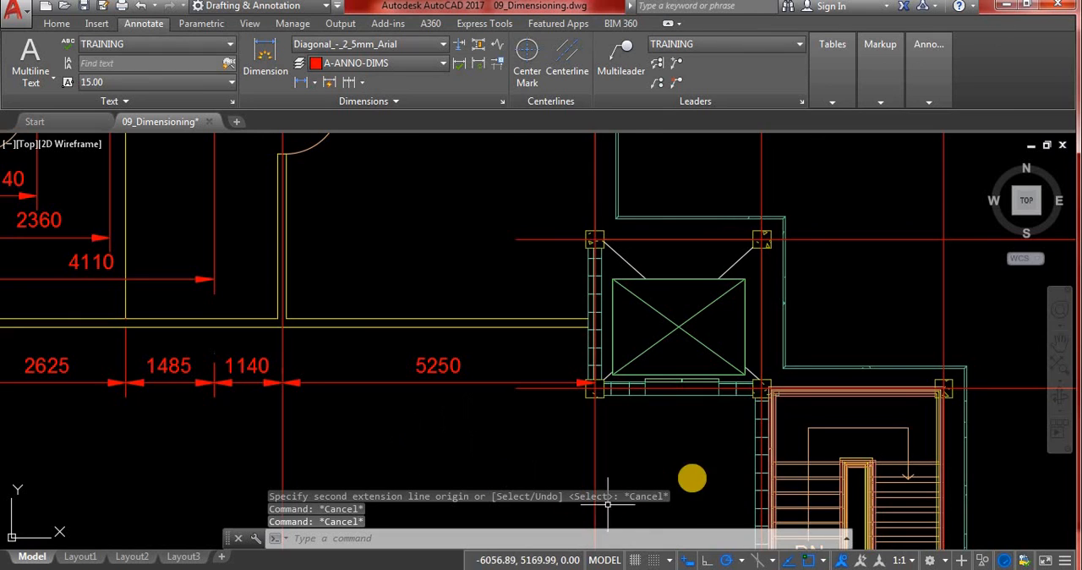
- Erase the continued dimension labelled 1485 and undo the erasure
scroll(695, 477, down, 2)
scroll(419, 438, up, 6)
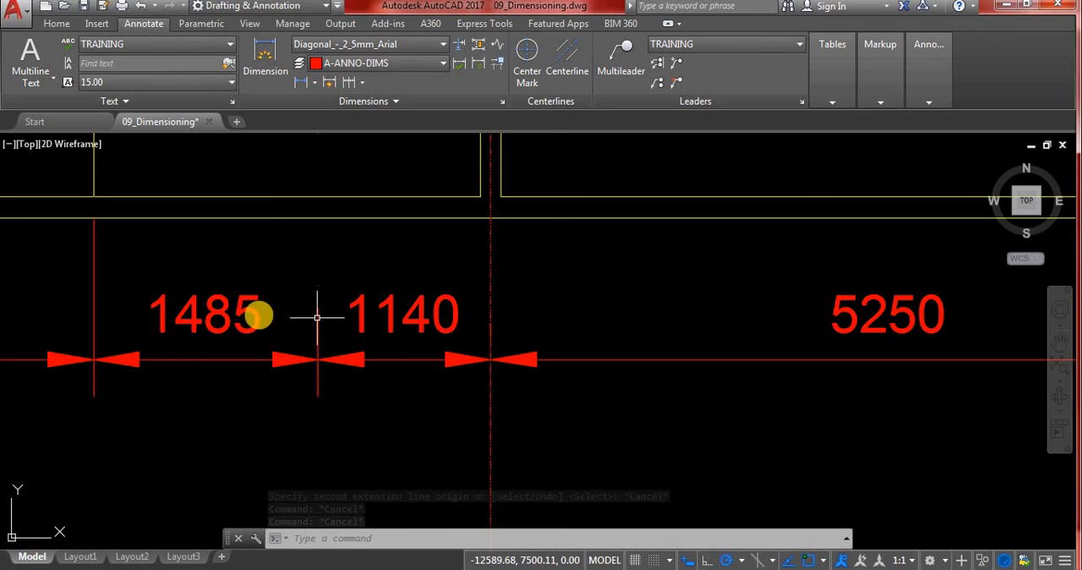
click(235, 323)
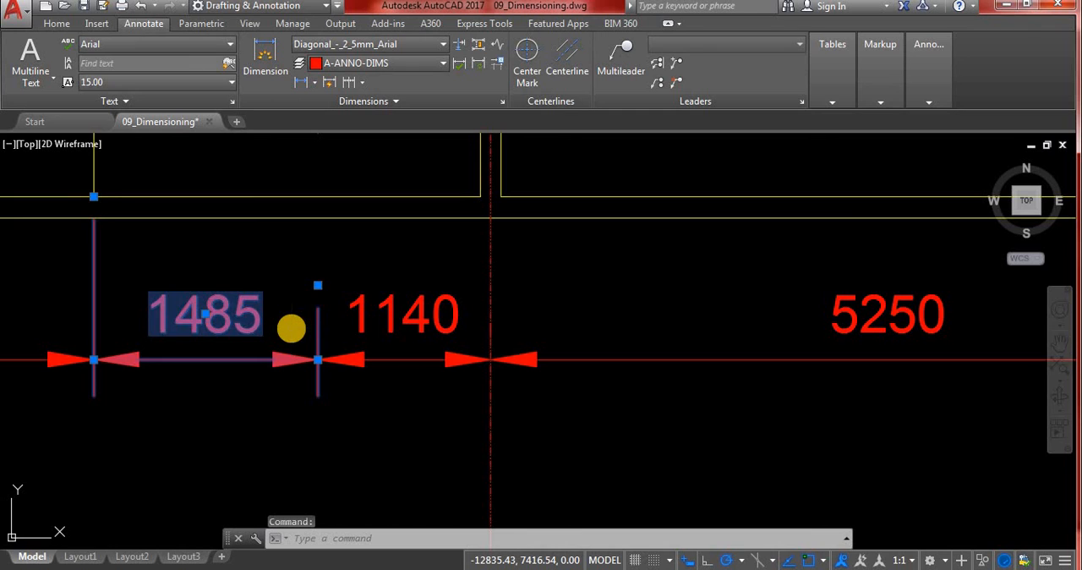
key(Delete)
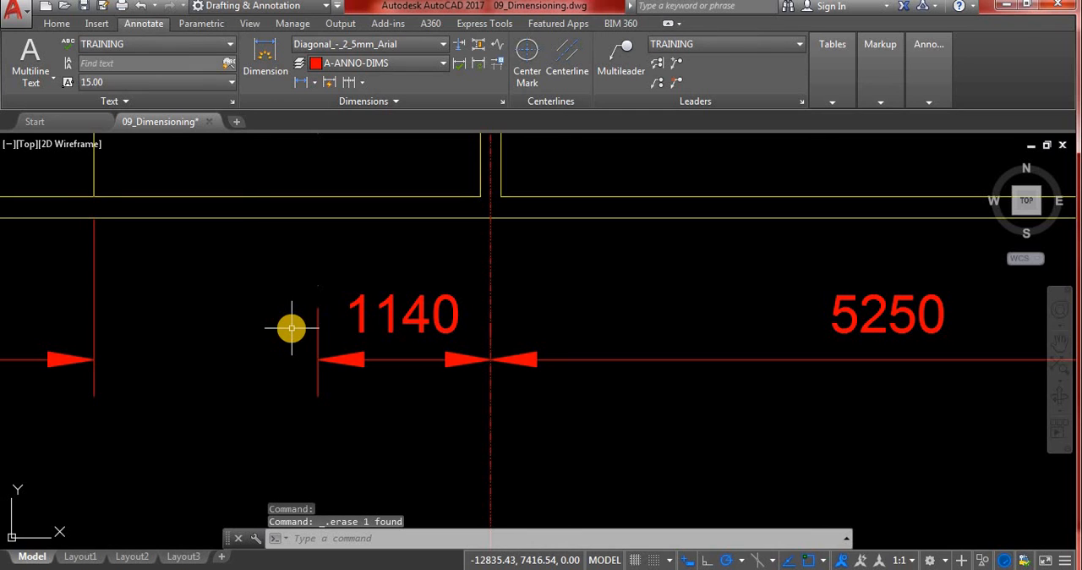
key(ctrl+z)
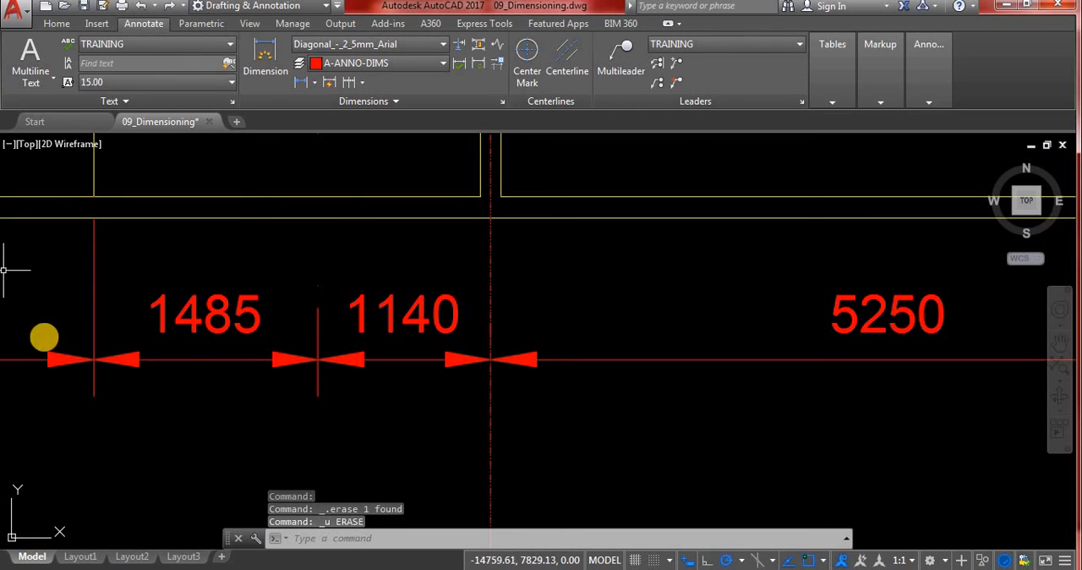